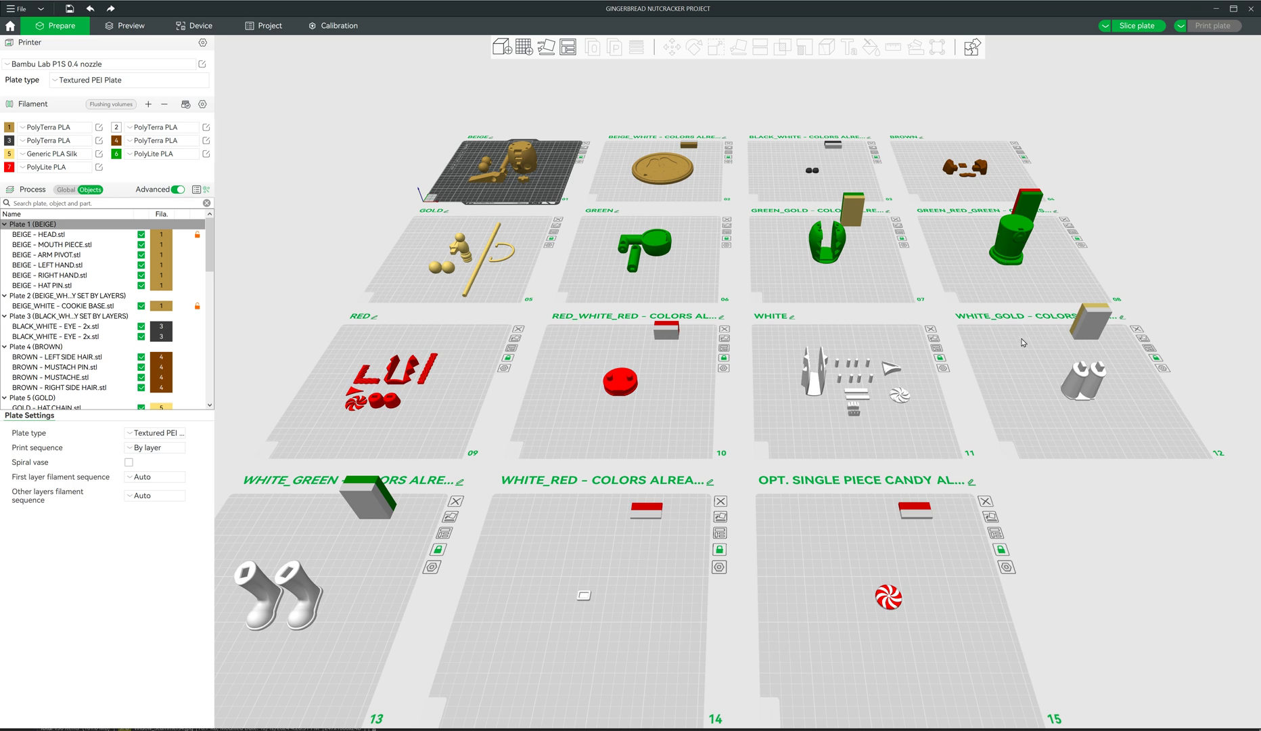
Step: Select plate 08 and zoom and pan so the green hat and its prime tower fill the view
scroll(1021, 343, up, 2)
click(1050, 231)
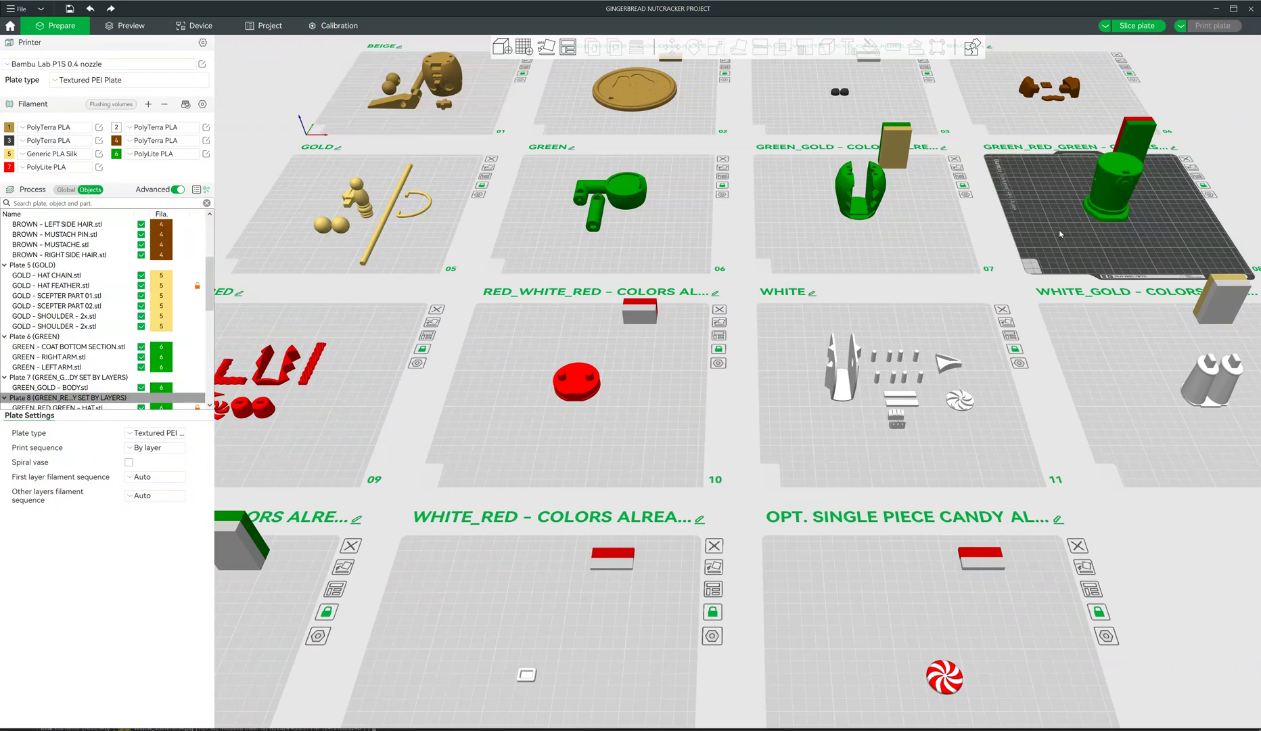
right_drag(1059, 229, 203, 670)
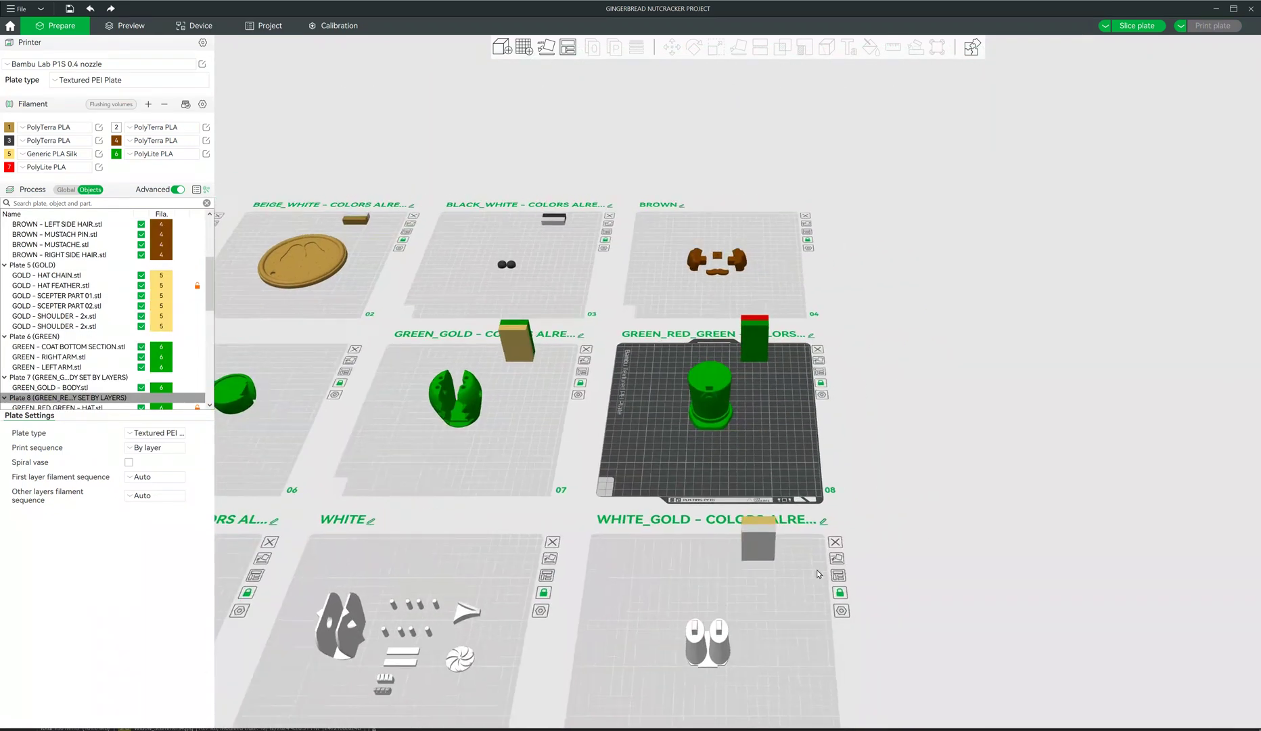
scroll(817, 573, up, 3)
scroll(817, 572, up, 3)
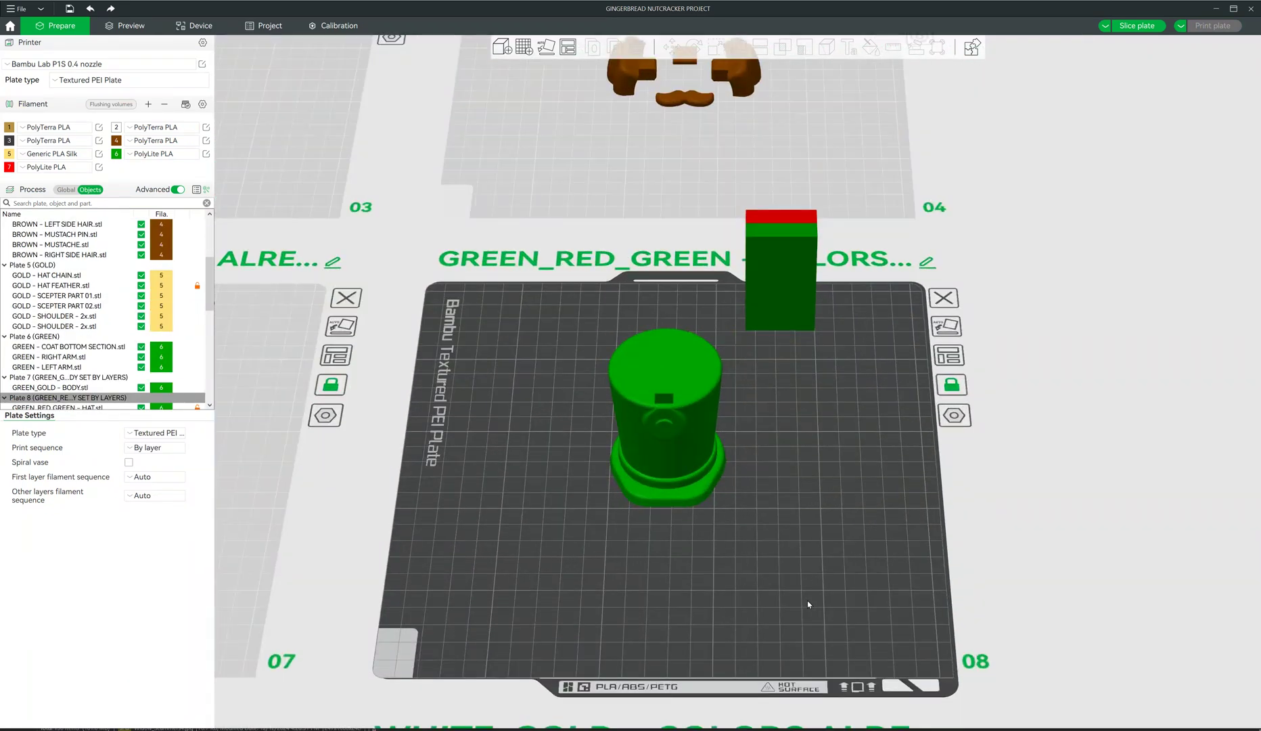
scroll(808, 601, up, 2)
right_drag(864, 502, 866, 485)
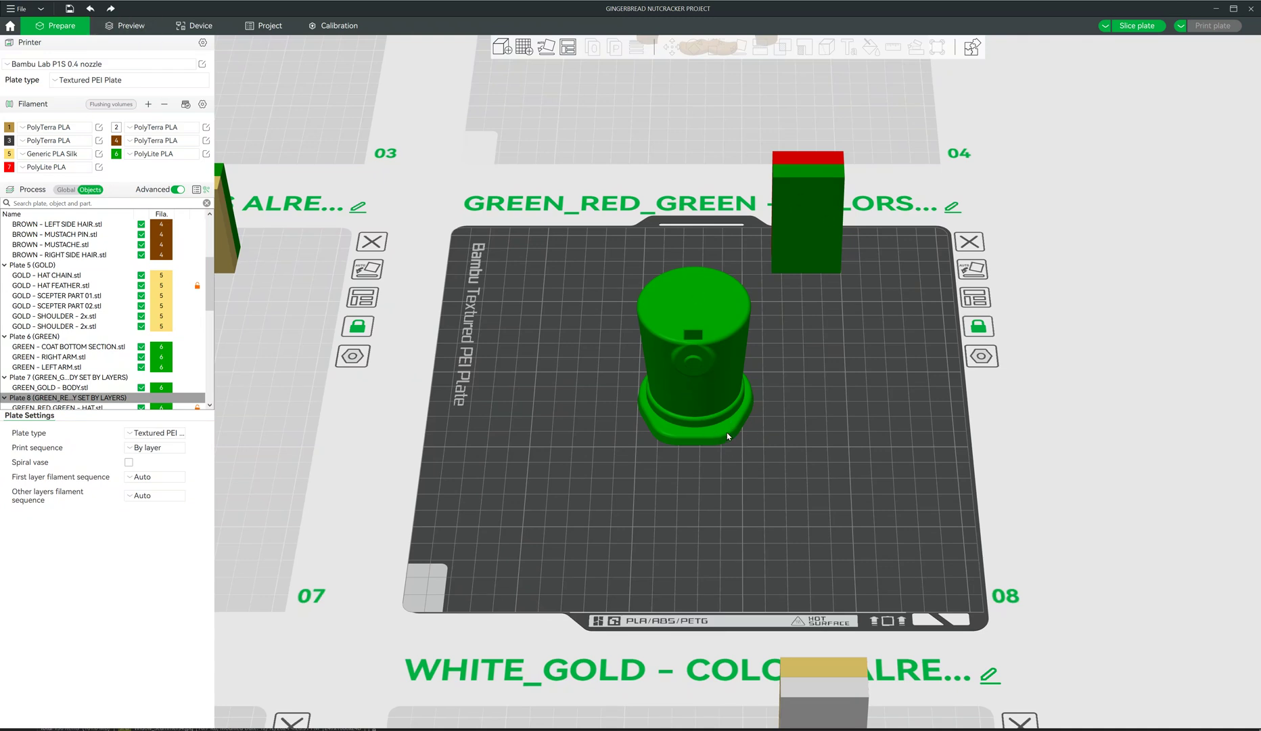
Step: Slice plate 8 for a 1h46m estimate, dismiss the 'Slice ok' tip, and go back to Prepare
click(132, 27)
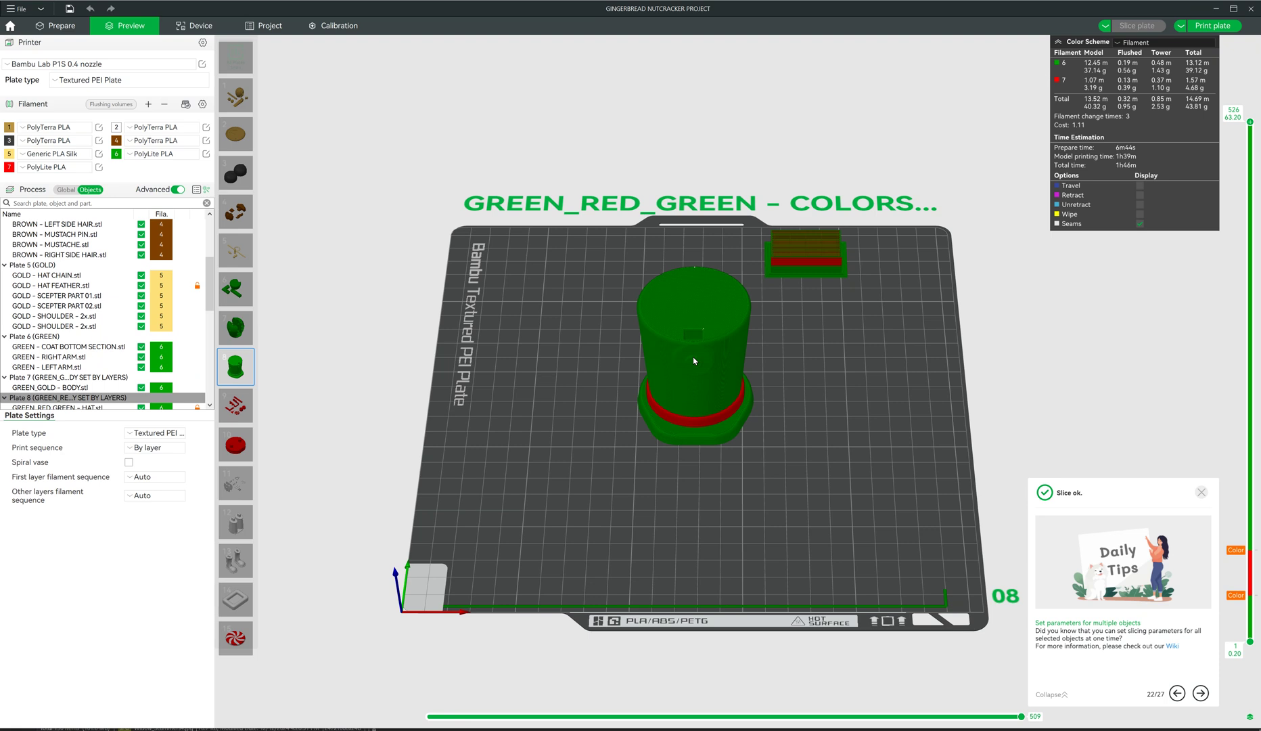
click(1202, 492)
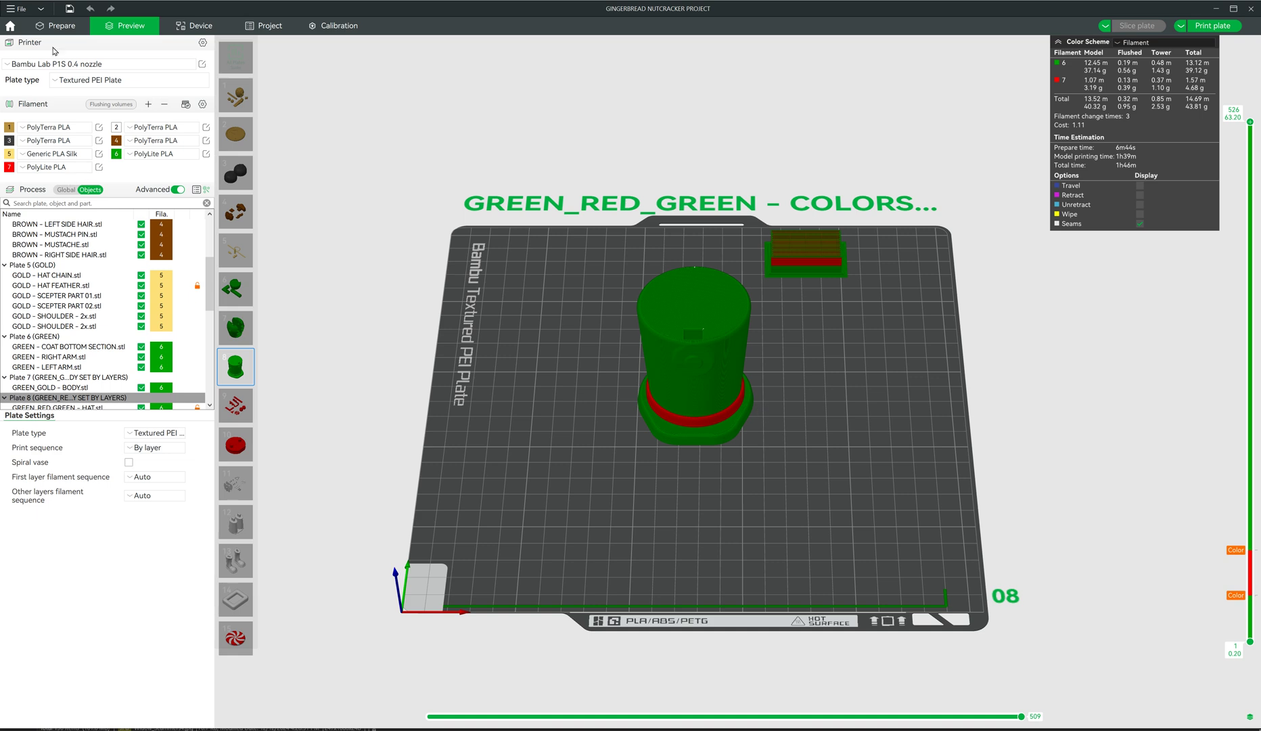
click(62, 26)
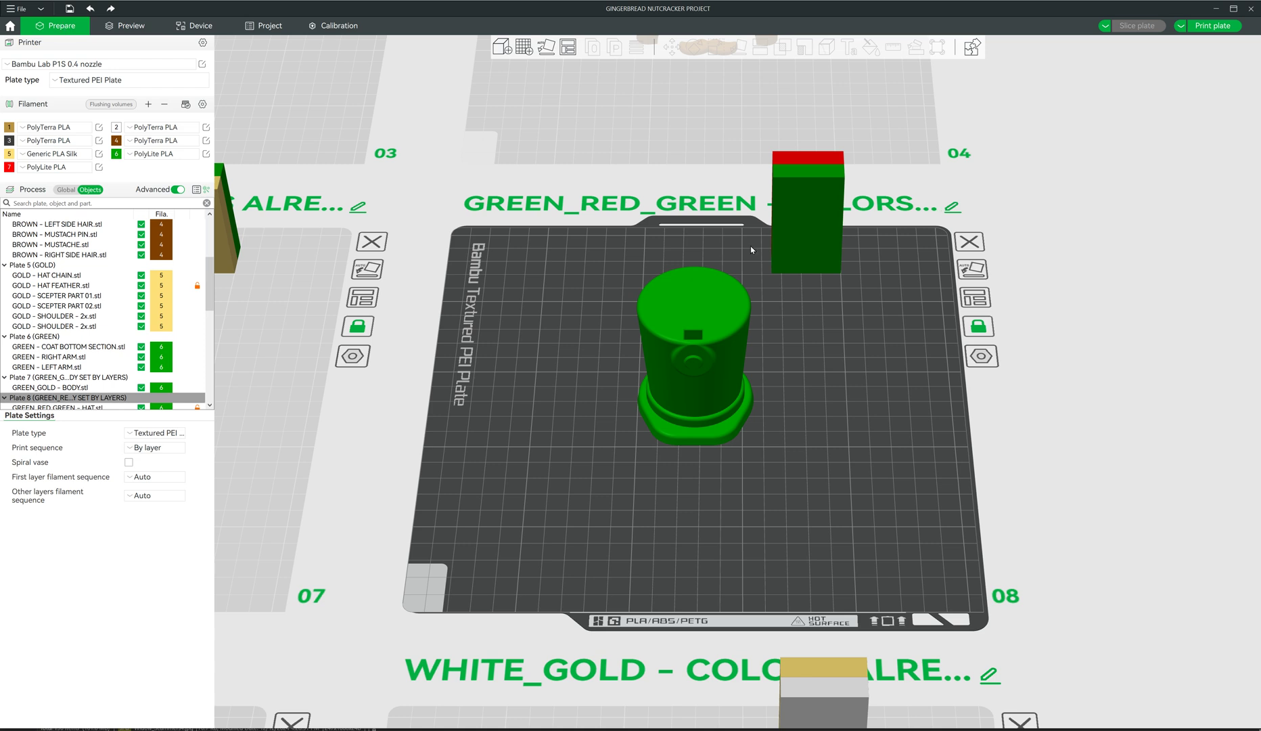
Step: Set the green hat's uniform X scale to 150%, then drag it lower on plate 8
click(705, 344)
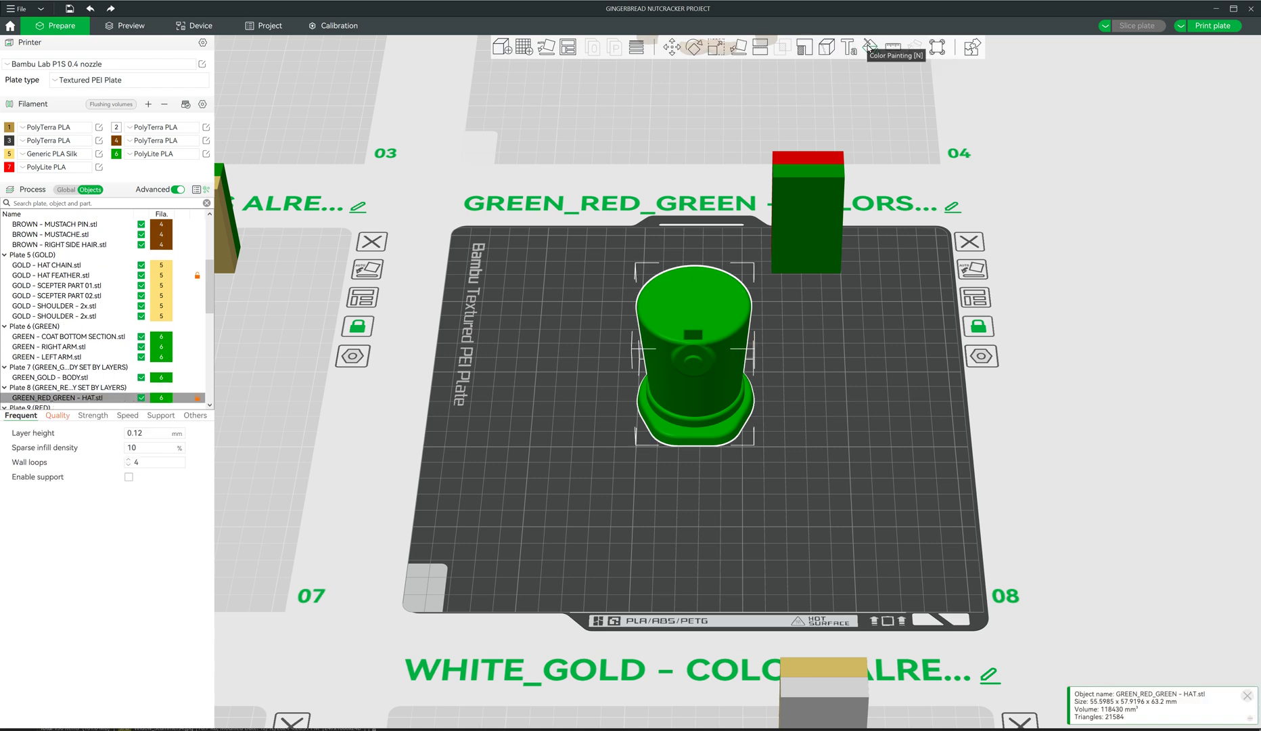
click(718, 51)
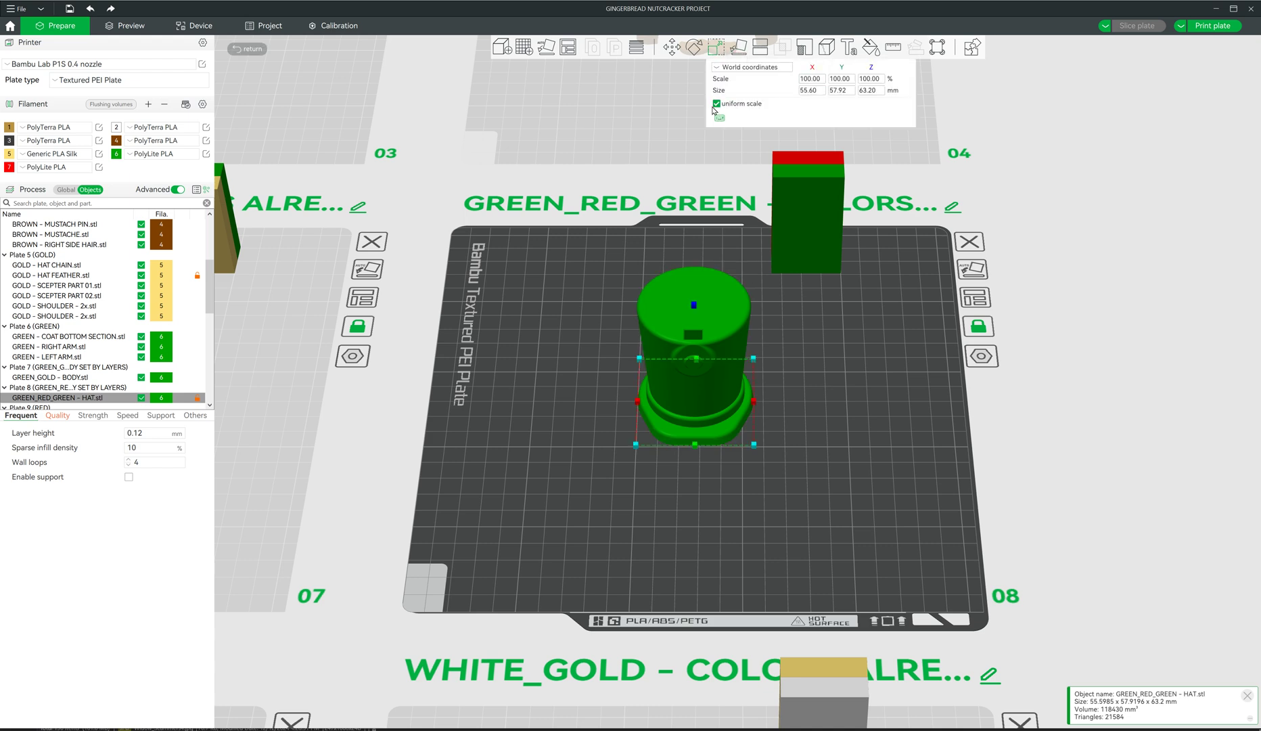
click(813, 80)
text(1)
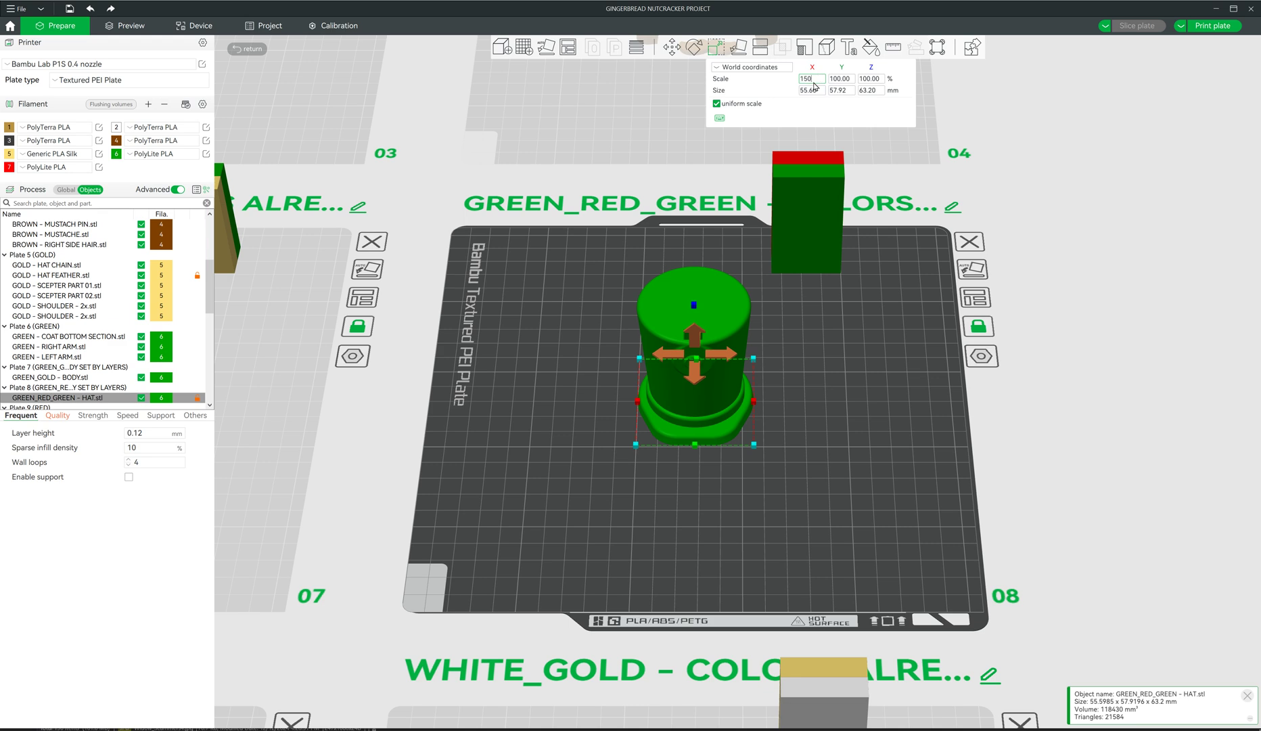
text(50)
key(Return)
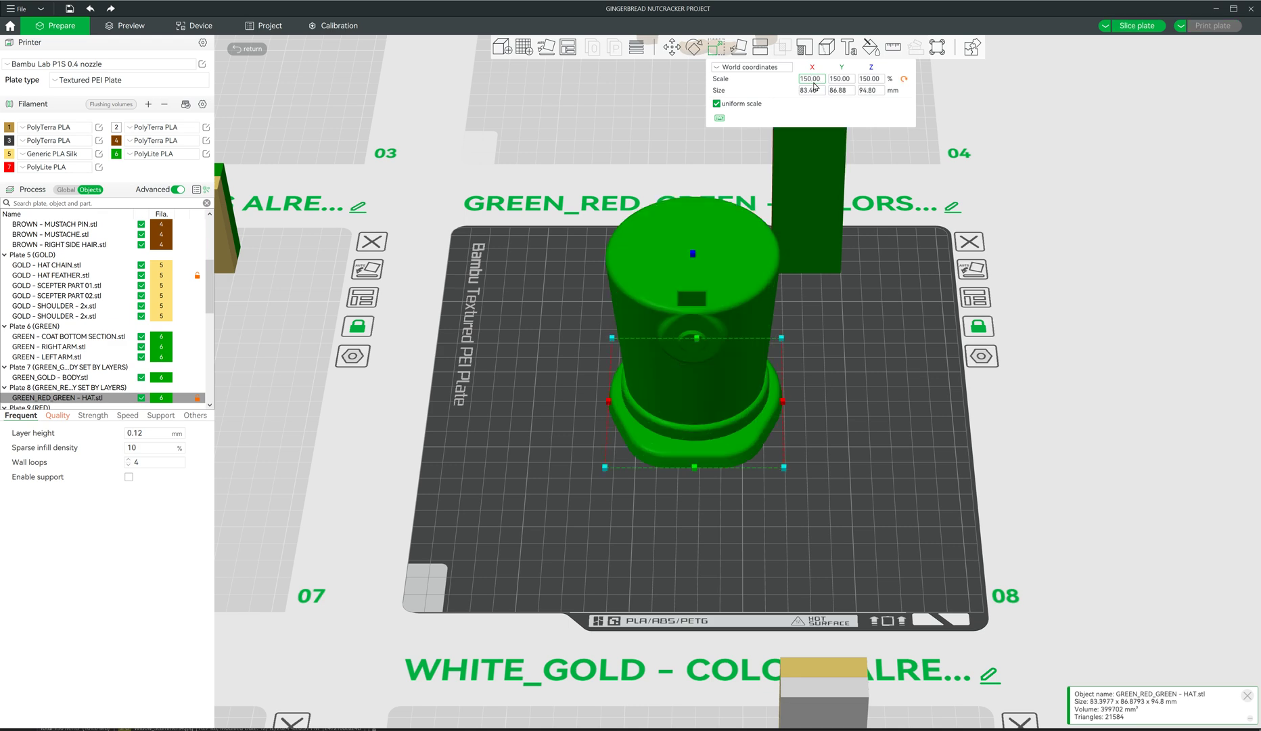
middle_drag(719, 341, 719, 371)
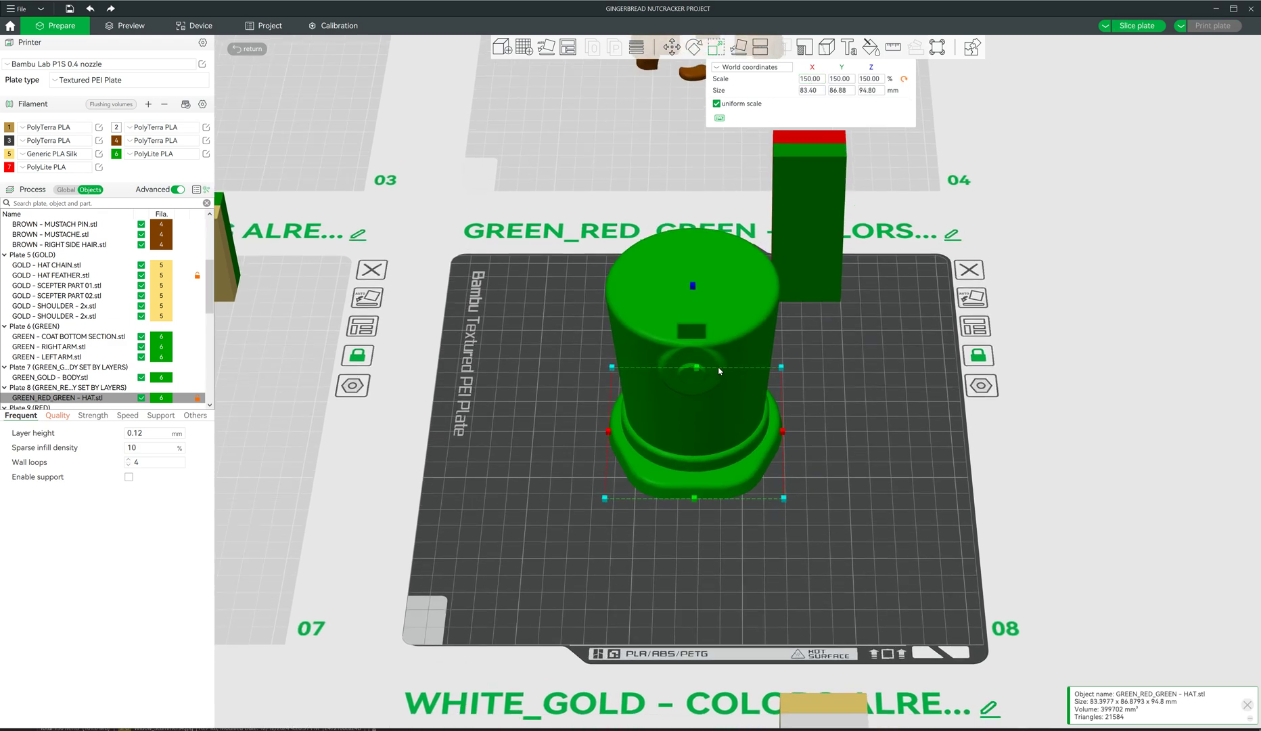
drag(724, 347, 723, 407)
click(323, 189)
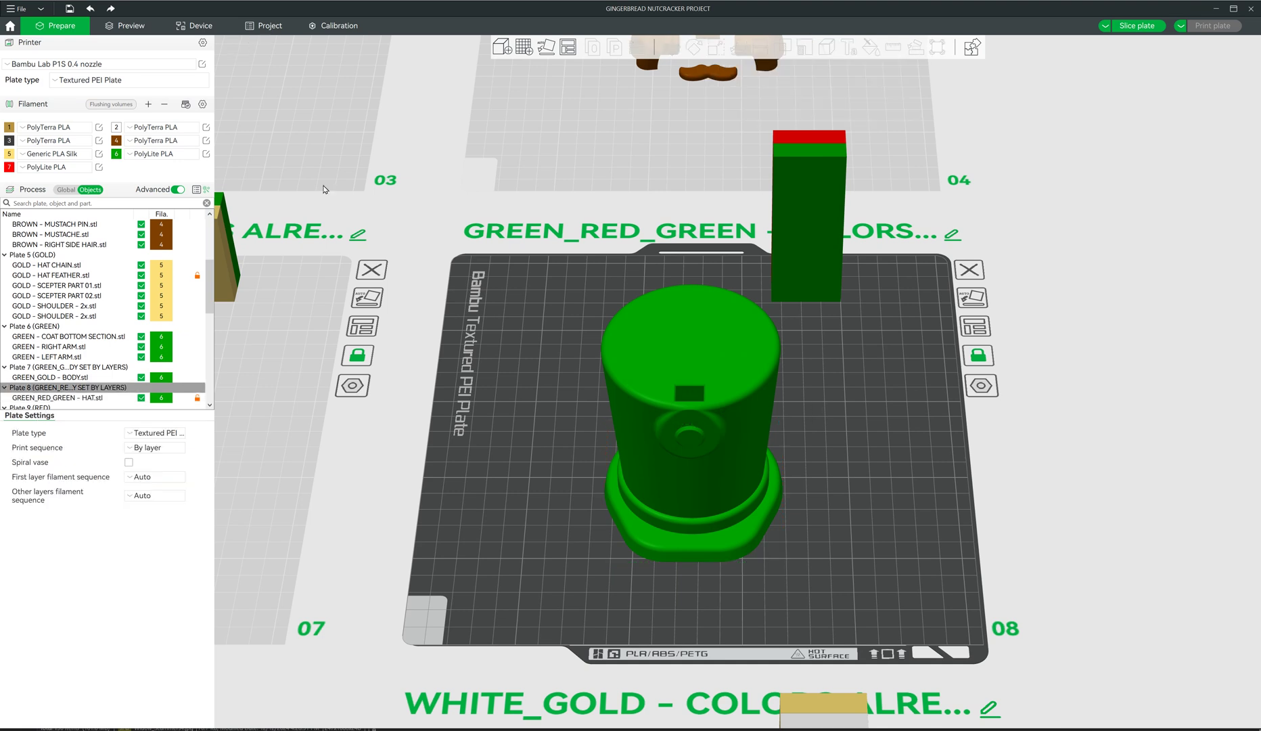
Step: Re-slice plate 8 with the enlarged hat and dismiss the 'Slice ok' tip
click(128, 26)
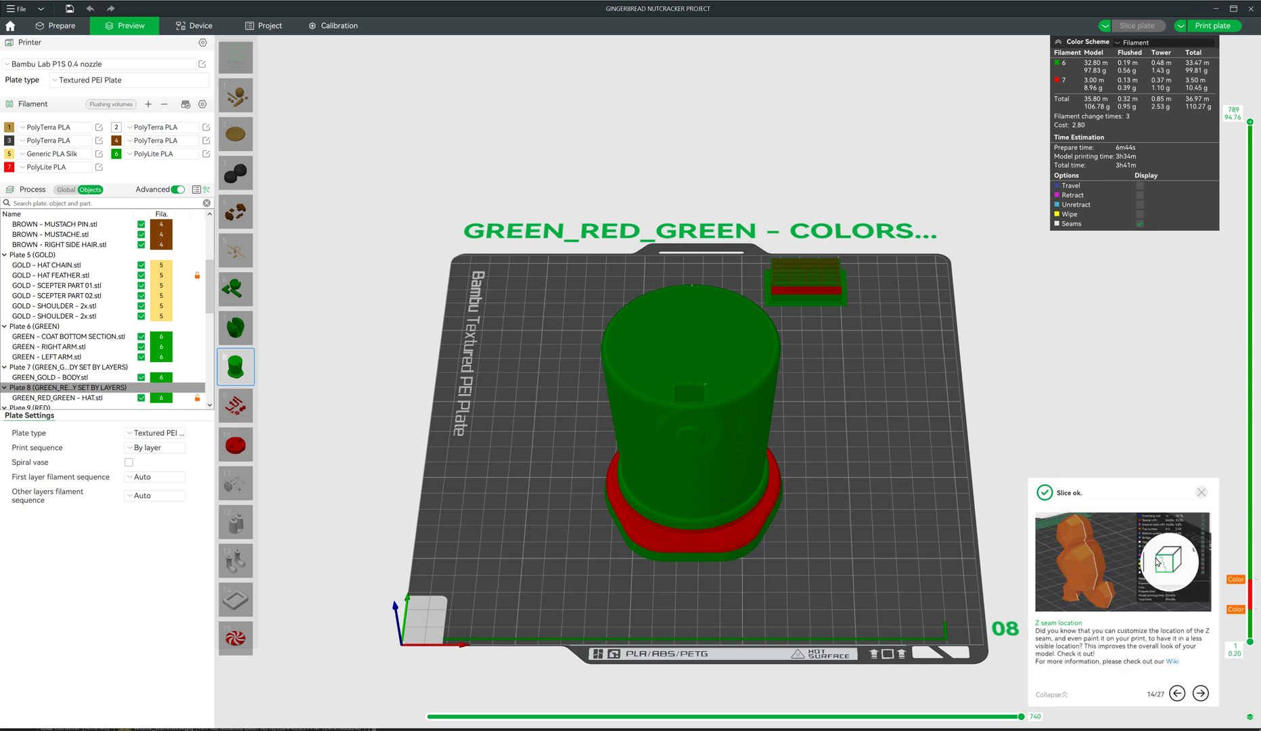
mouse_move(1242, 580)
click(1201, 494)
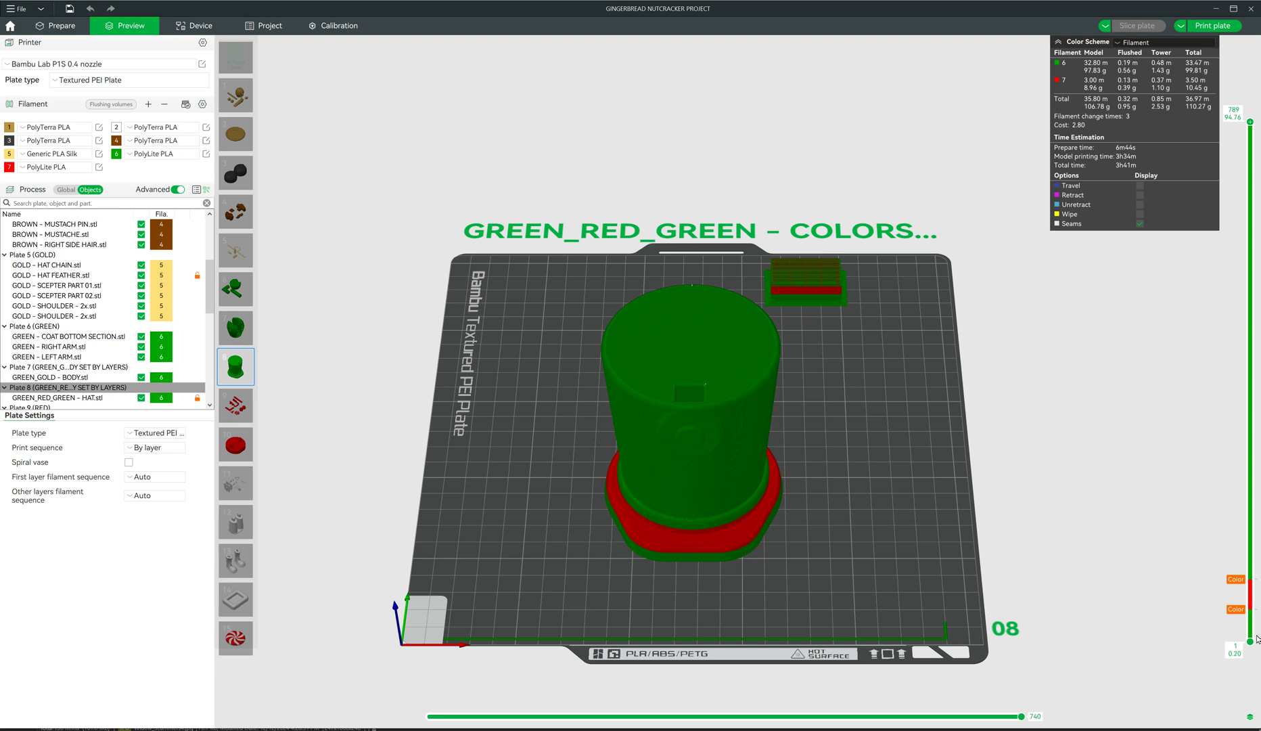
mouse_move(1255, 586)
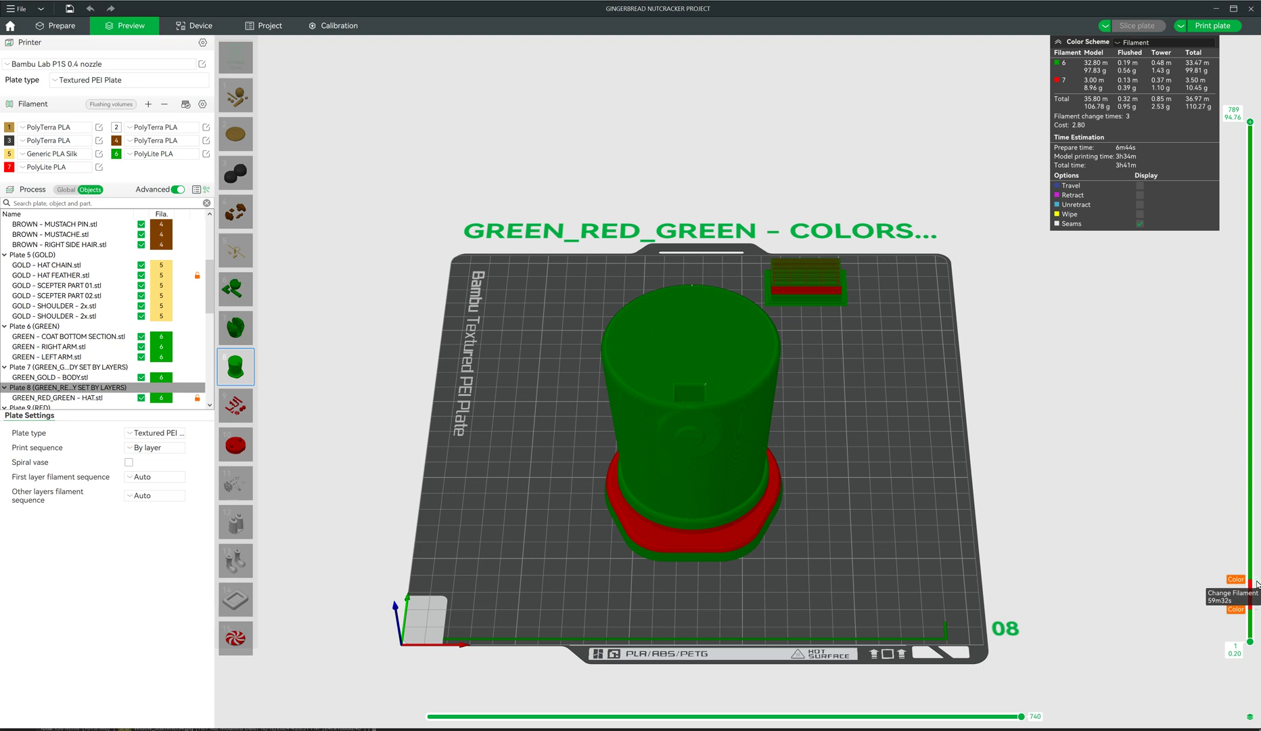
Step: Delete the colour change at layer 90, move to layer 44, and show all 789 layers again
click(1257, 583)
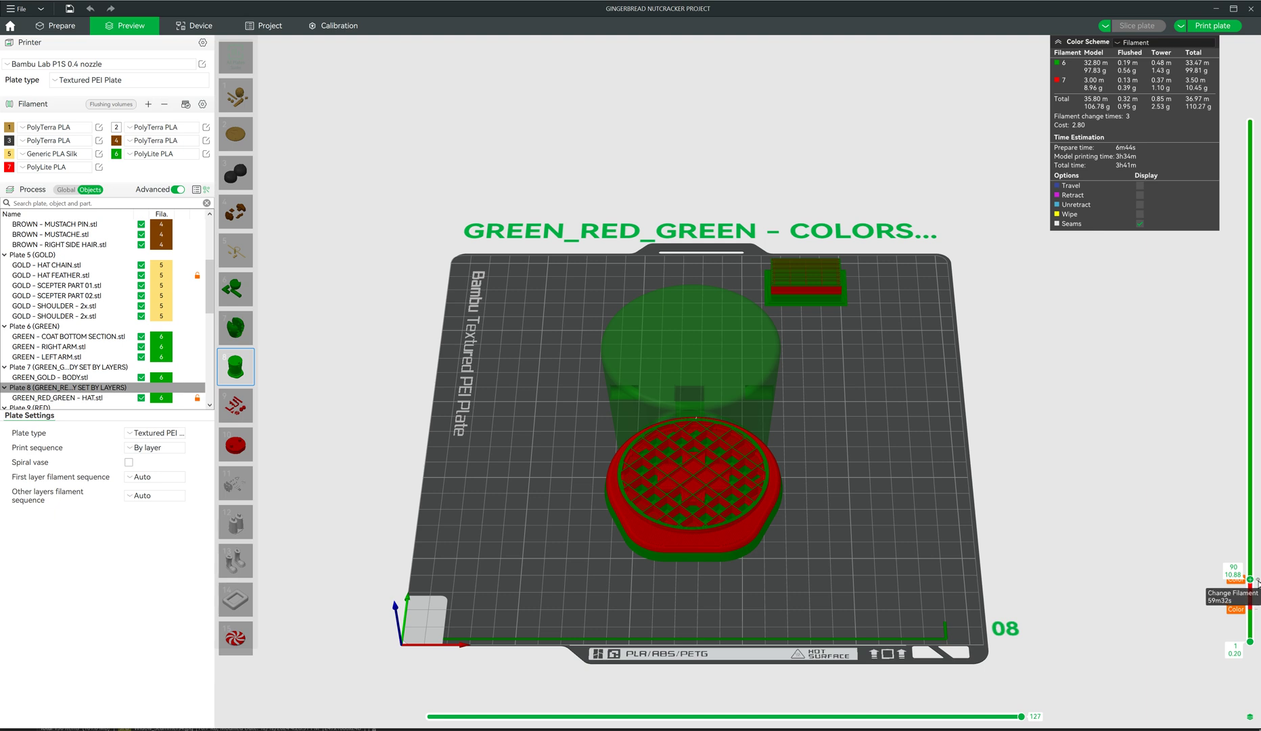
click(1257, 581)
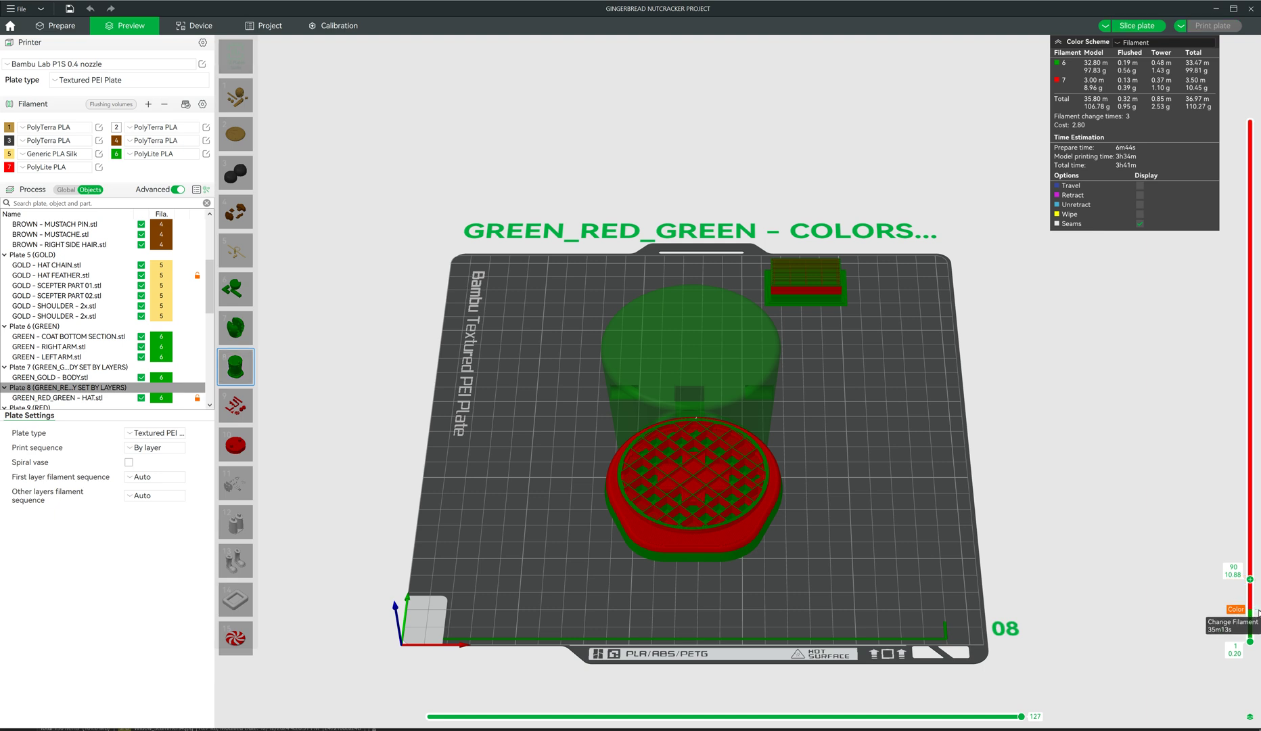
click(1257, 612)
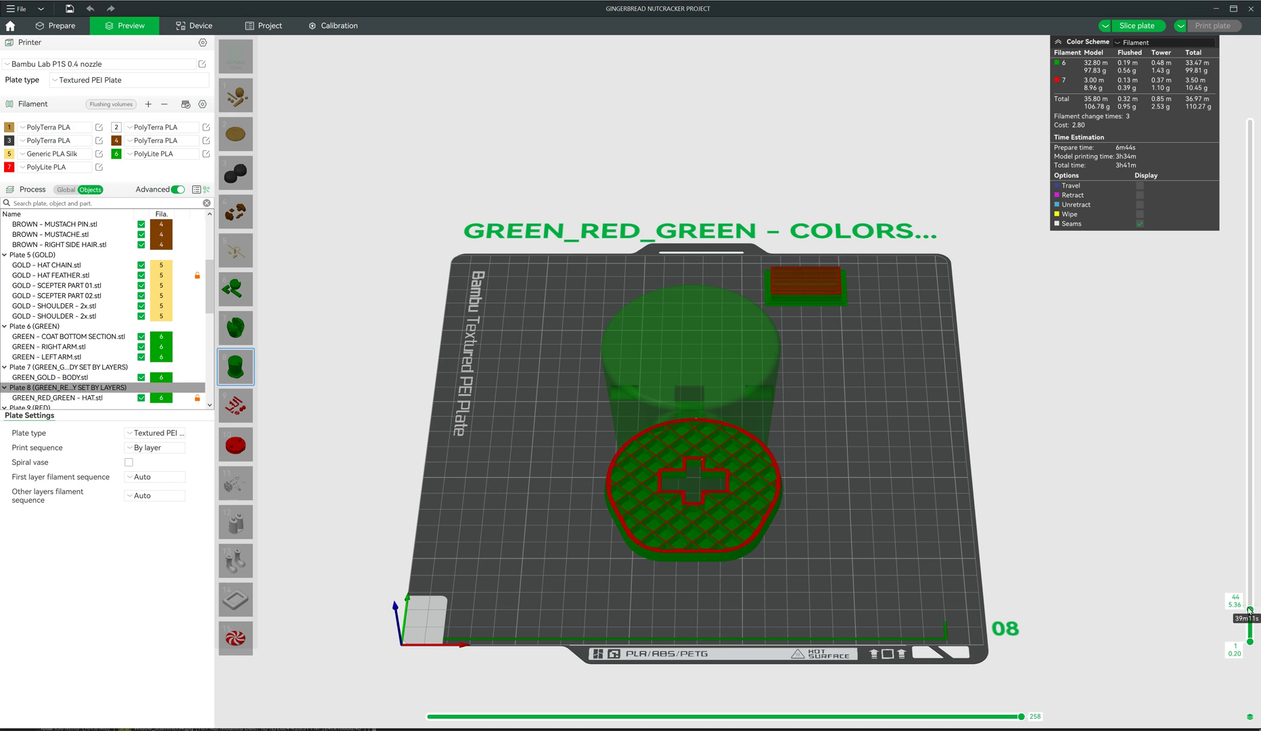
drag(1251, 611, 1252, 122)
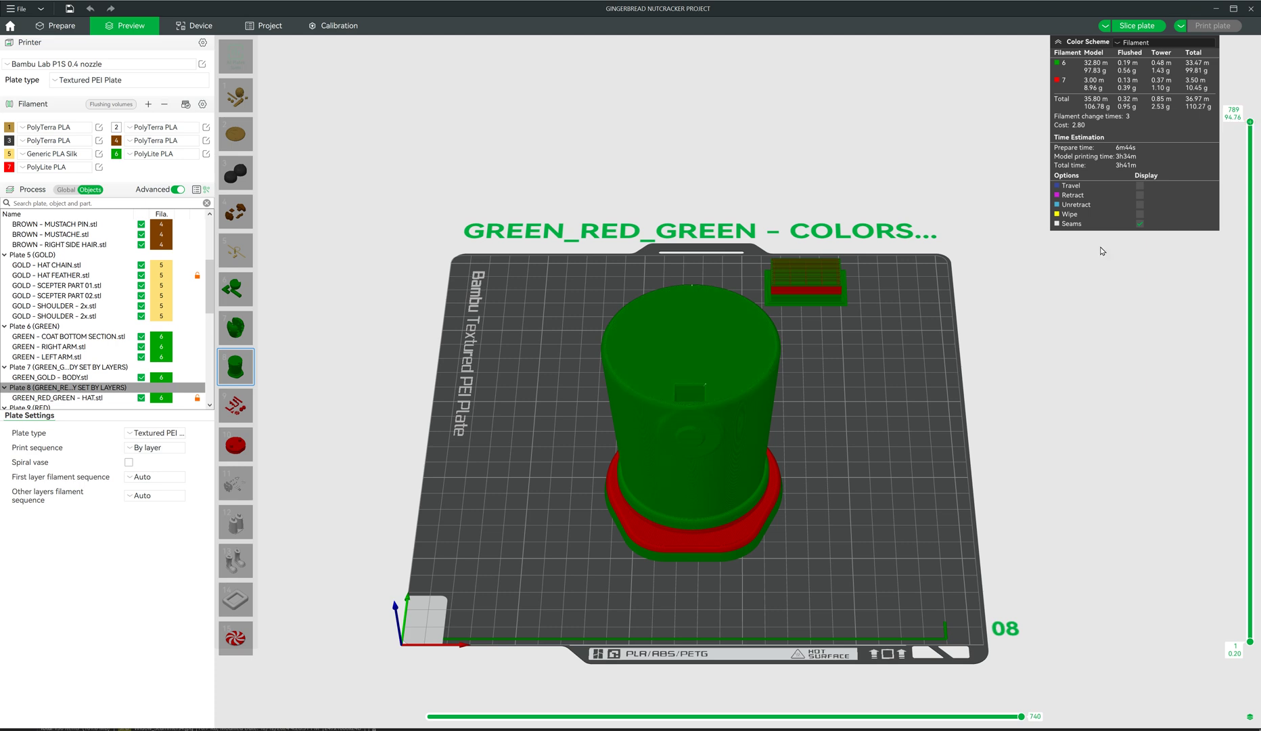
Step: Reslice plate 8 to a 3h28m all-green print and check top, front and iso views
click(60, 26)
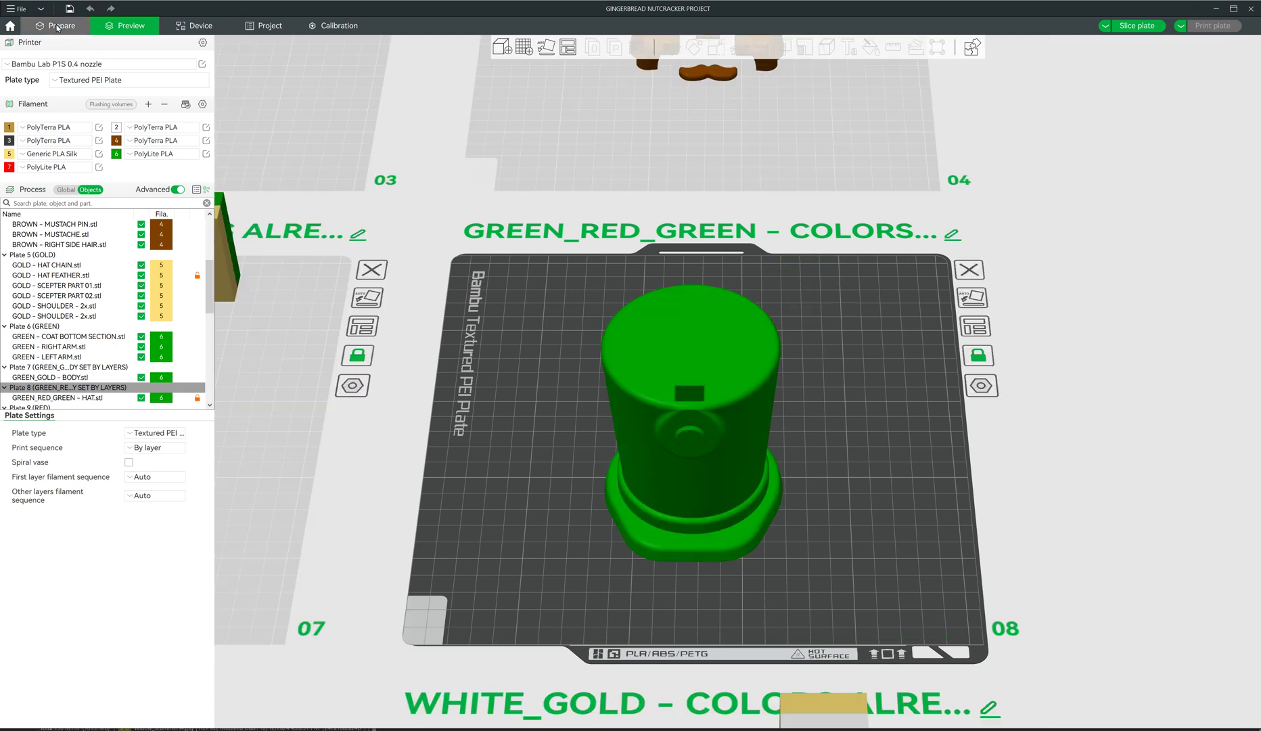
click(110, 27)
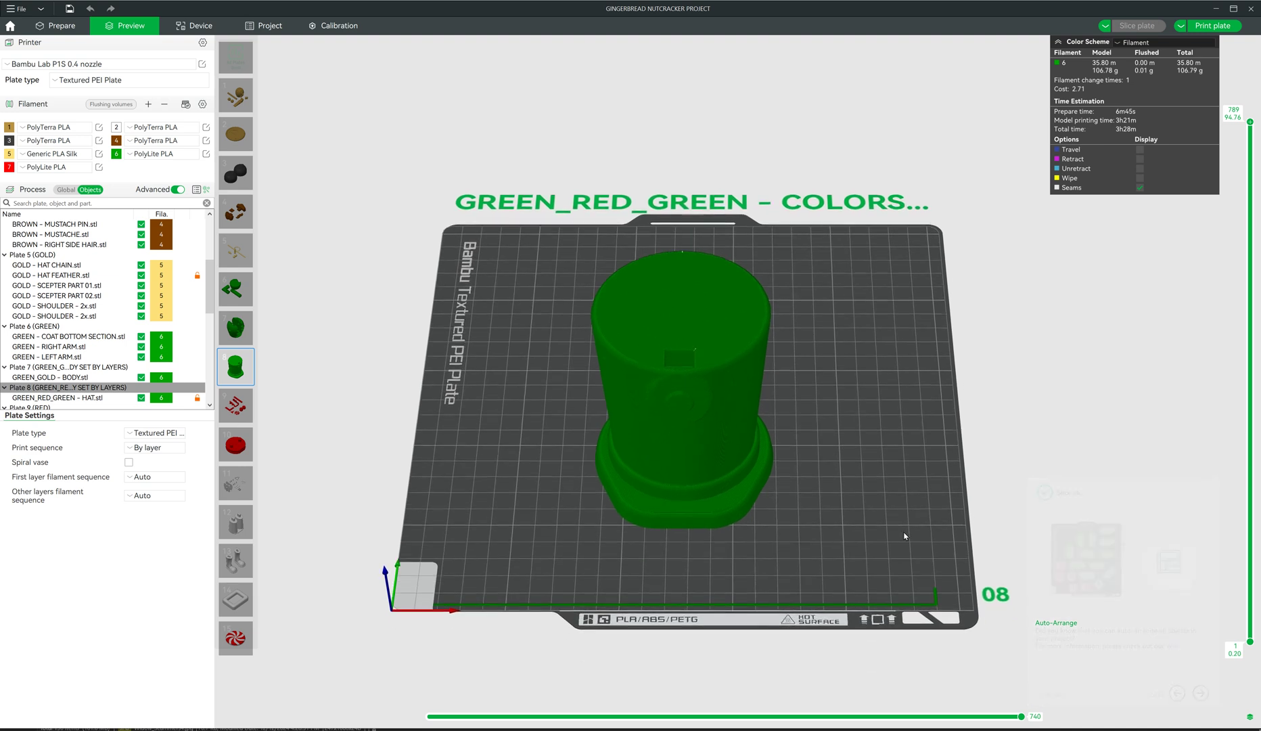
key(1)
key(3)
key(0)
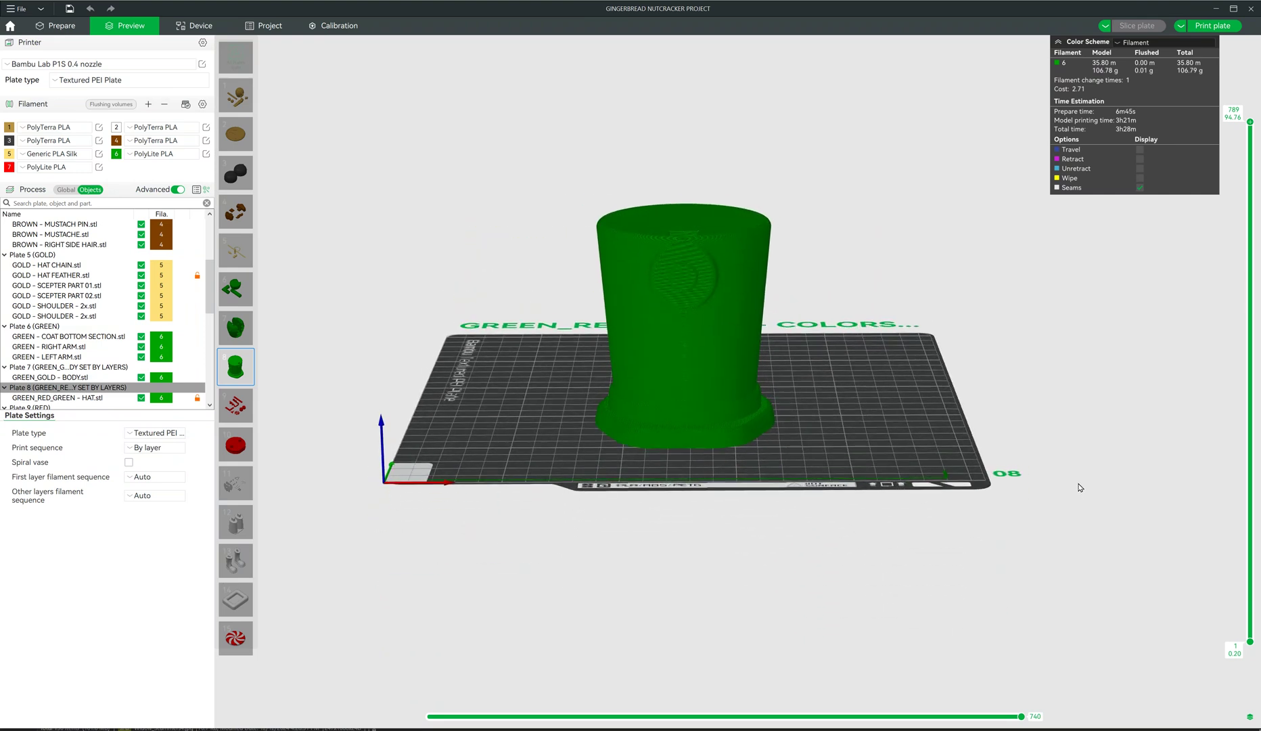
Step: Select the hat in Prepare, start Color Painting with the Height Range tool set to 4.31
click(61, 27)
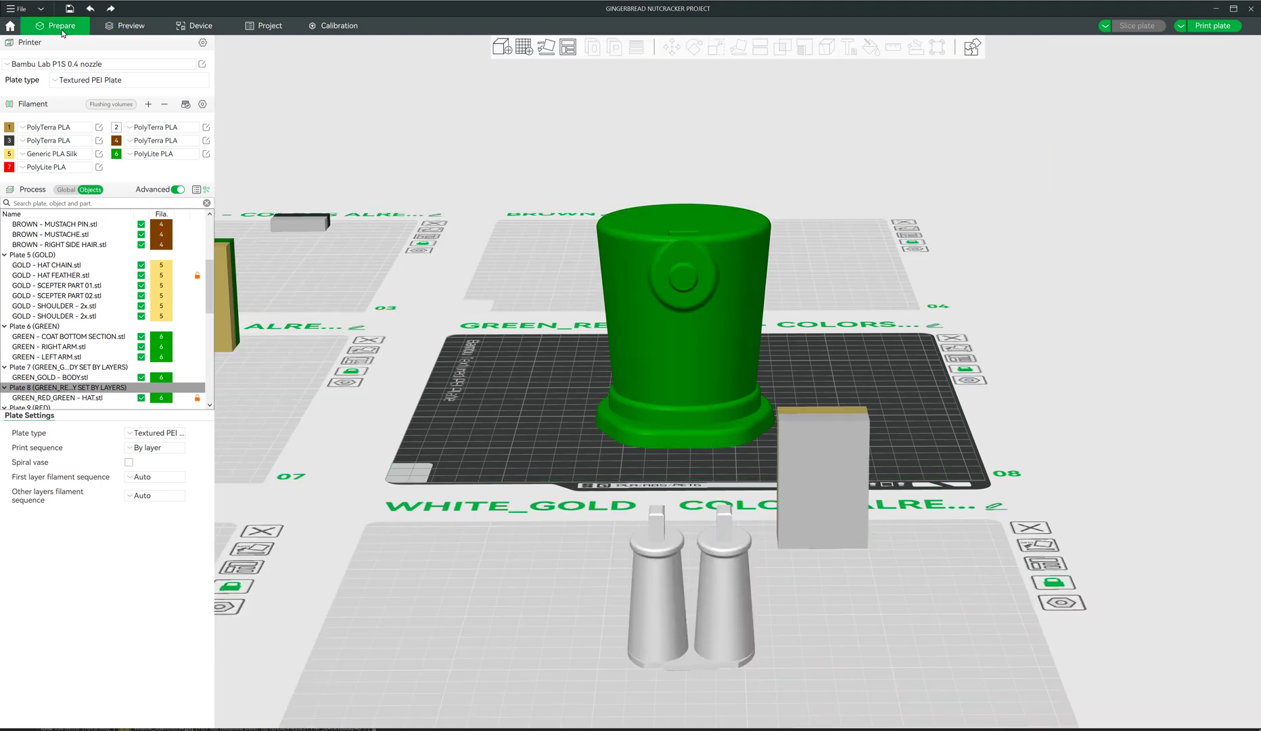
click(710, 308)
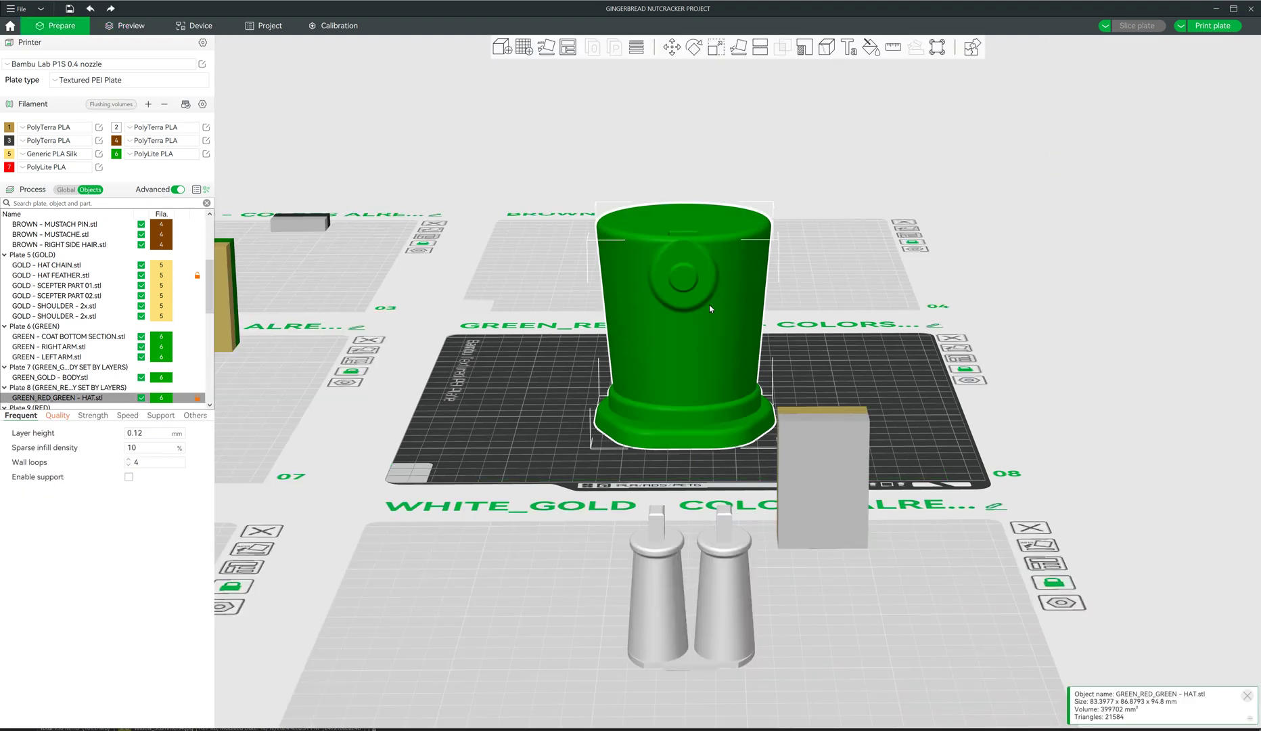
click(873, 53)
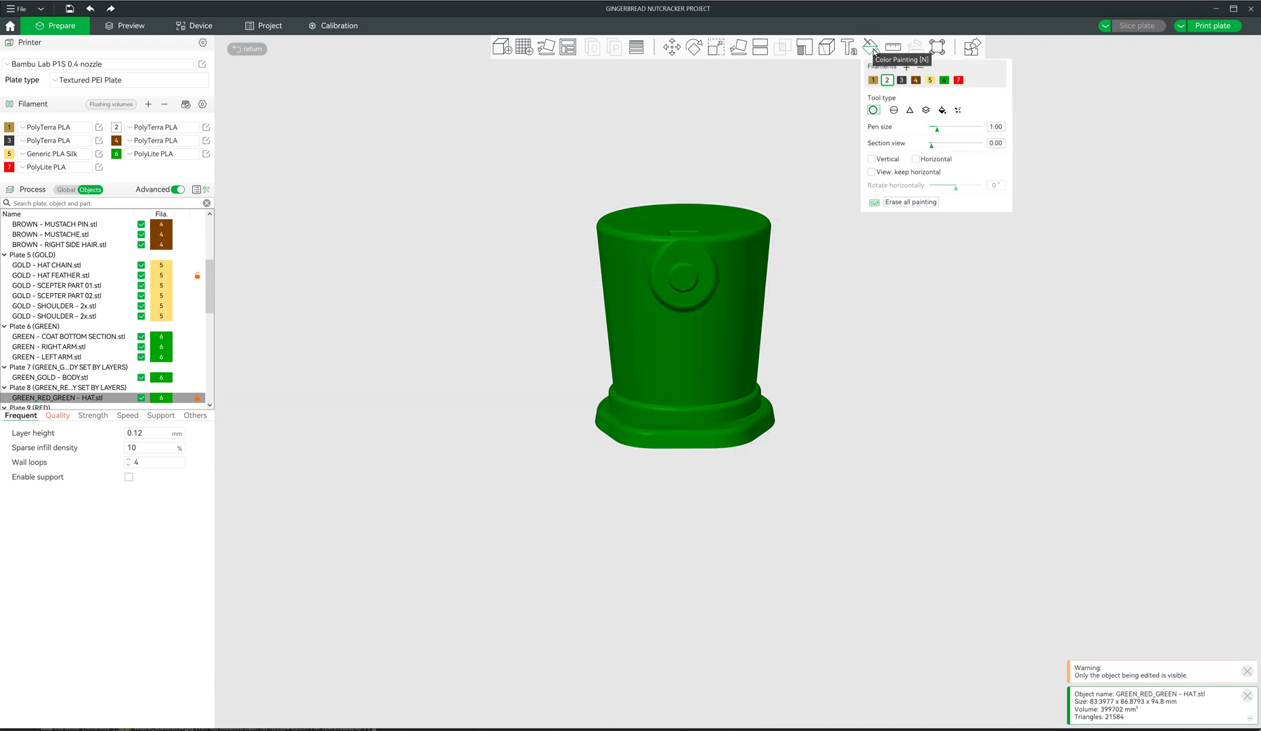
click(925, 112)
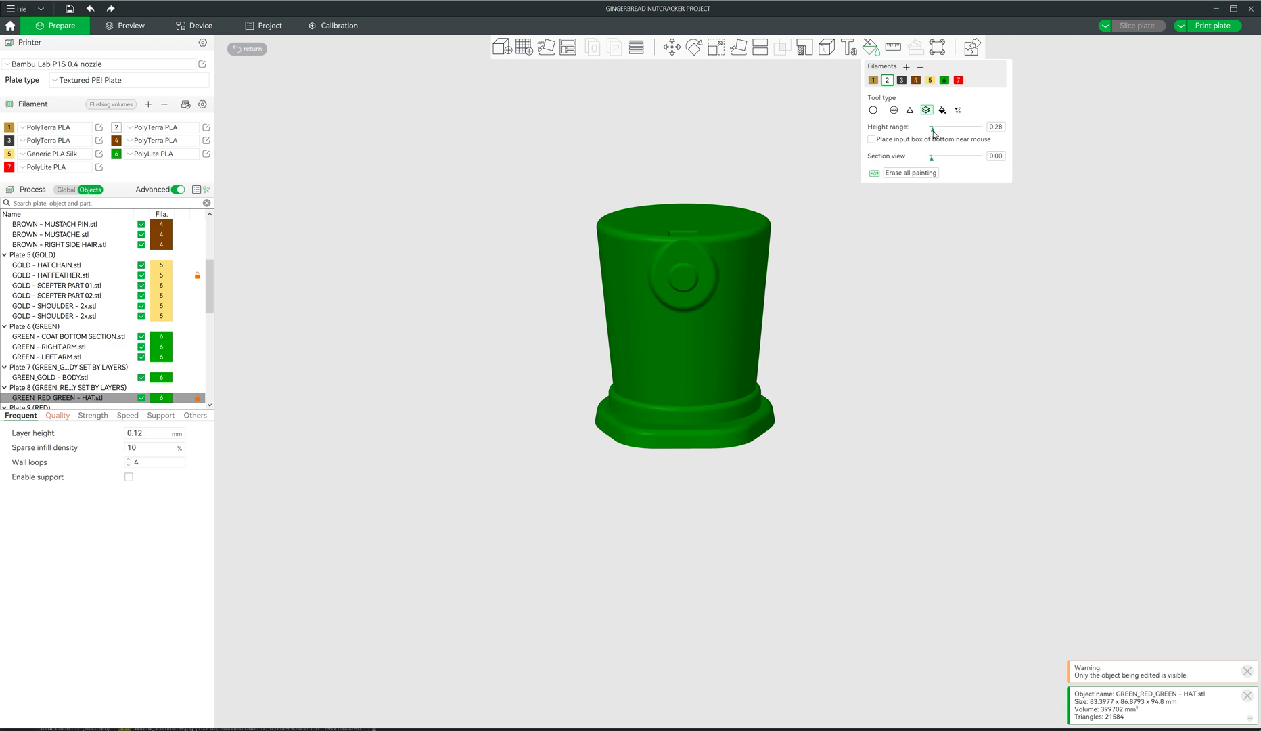
drag(934, 131, 958, 133)
Step: Paint two height ranges just above the brim with red filament 7, then view the hat from the side
click(959, 80)
click(708, 427)
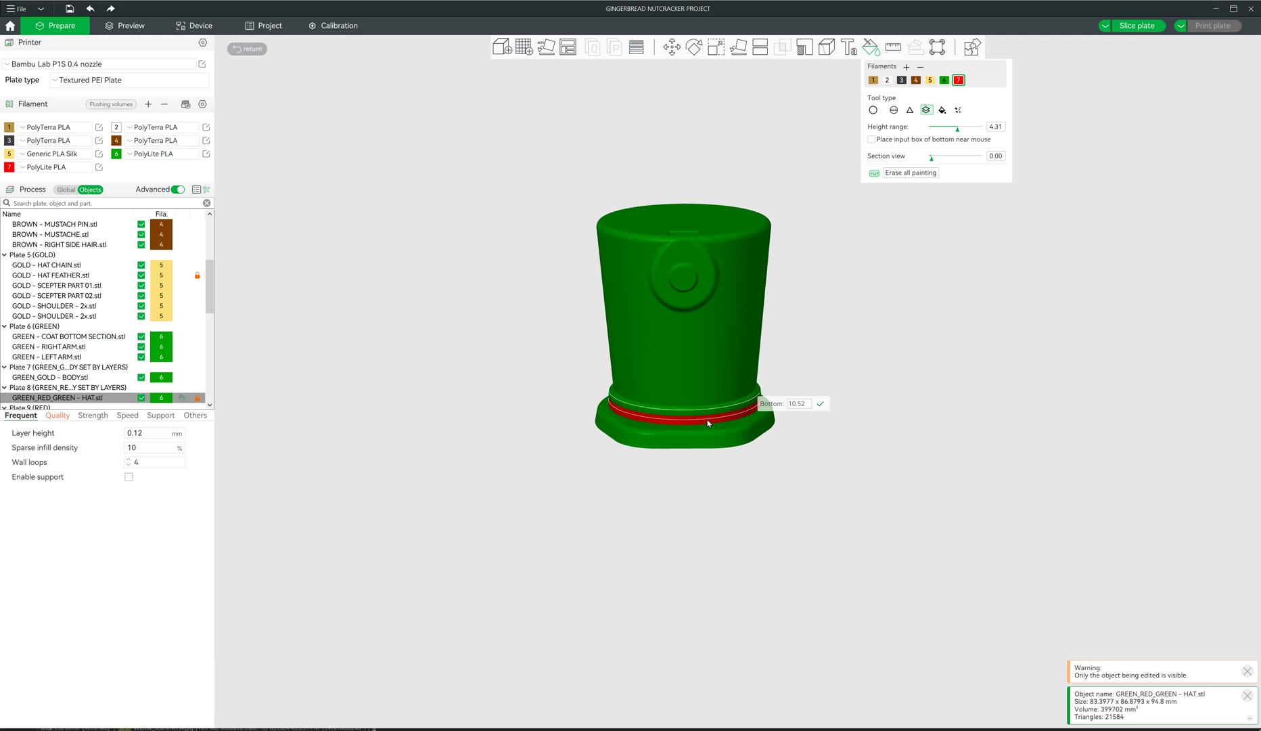
click(709, 422)
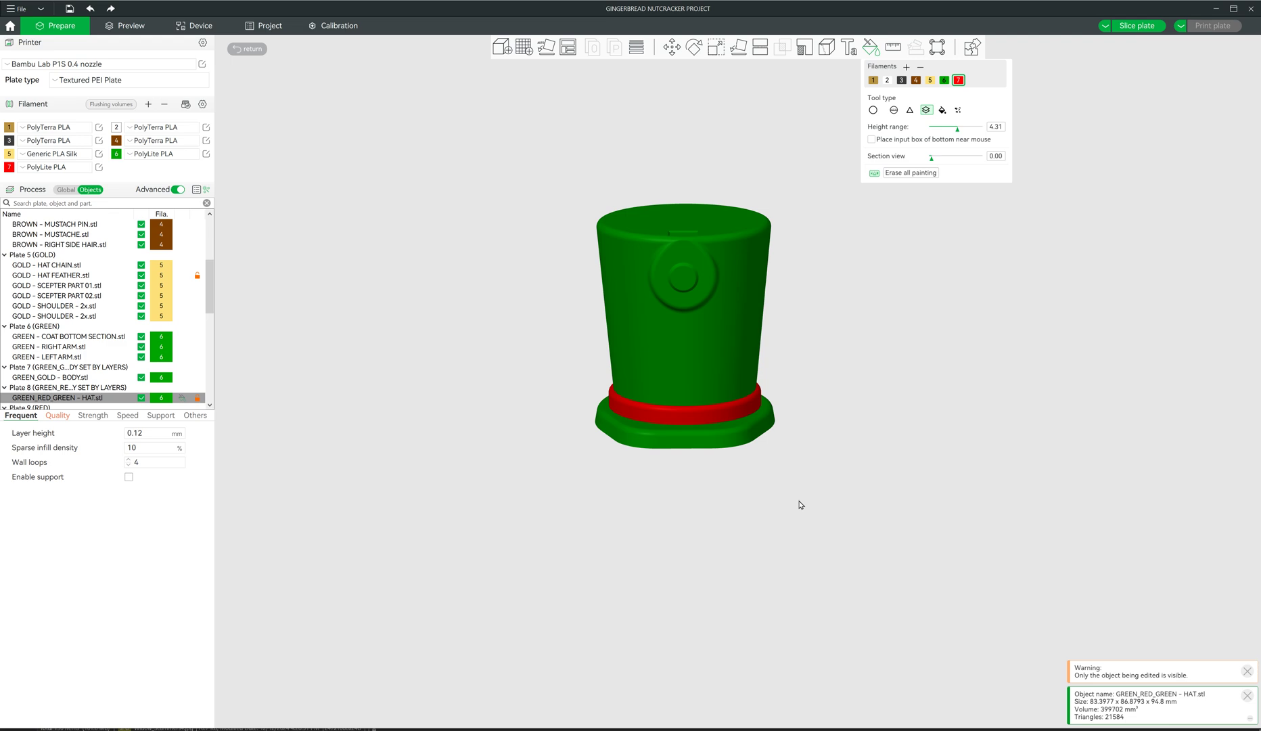
drag(800, 505, 788, 500)
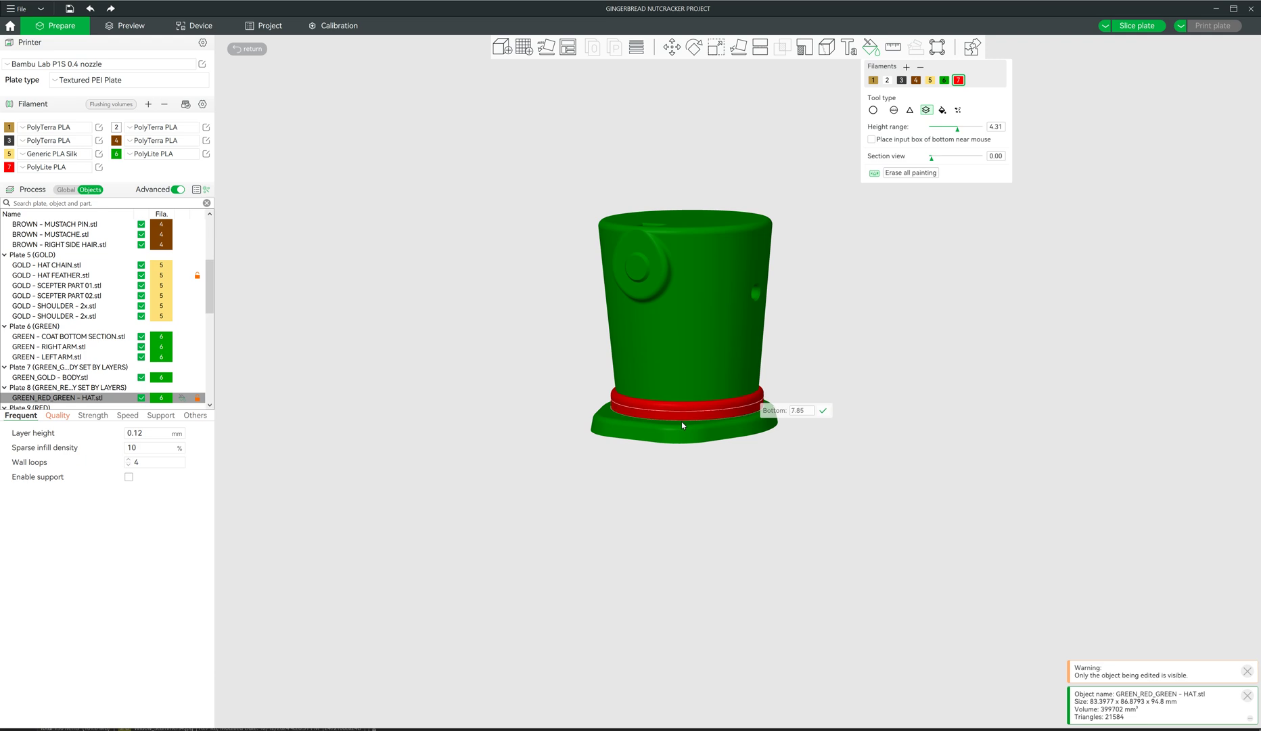
drag(810, 549, 669, 560)
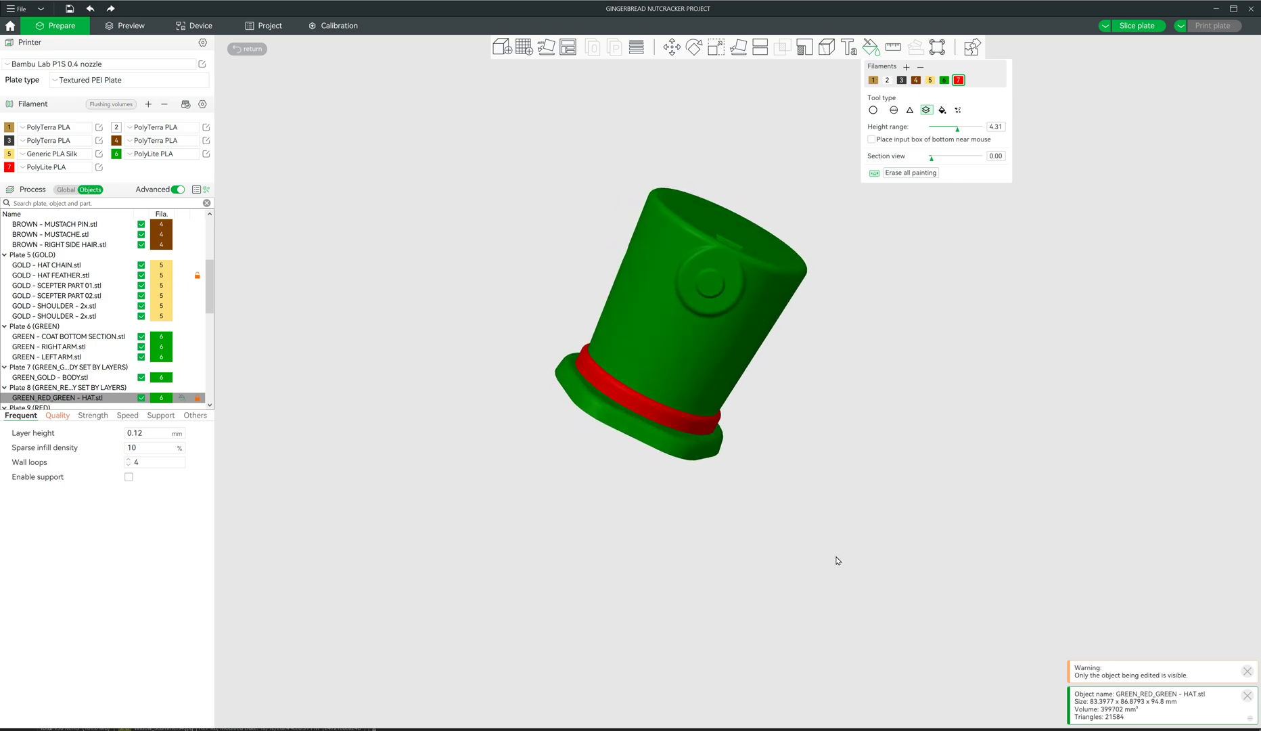